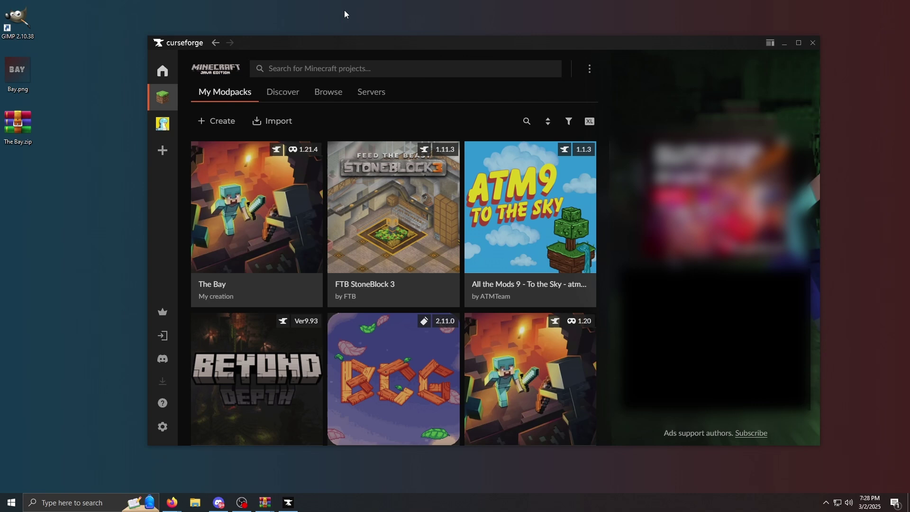
- Review the zip export options of The Bay modpack profile, cancel without exporting and minimise the launcher window
click(316, 213)
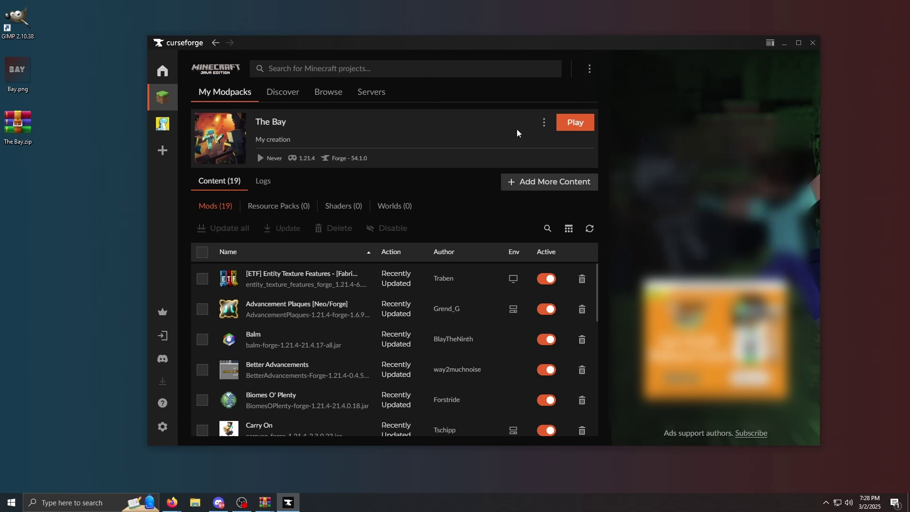
click(544, 124)
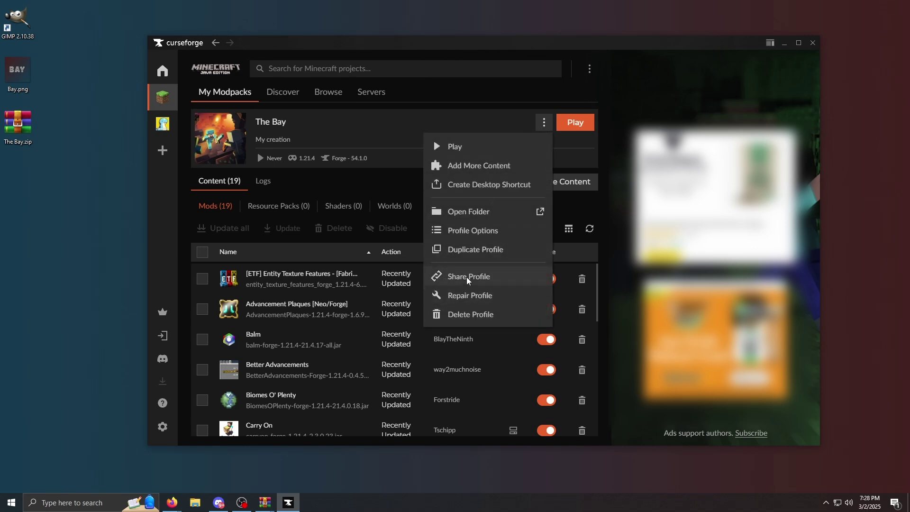
click(466, 277)
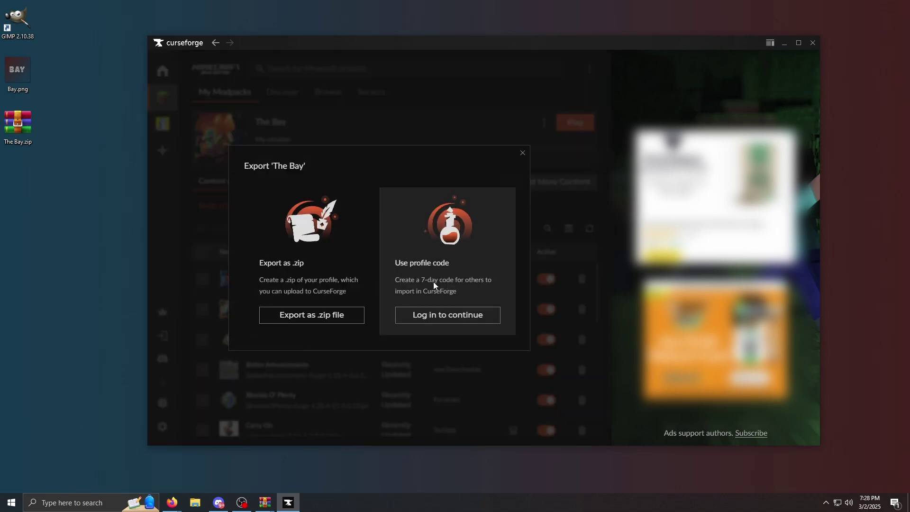
click(320, 315)
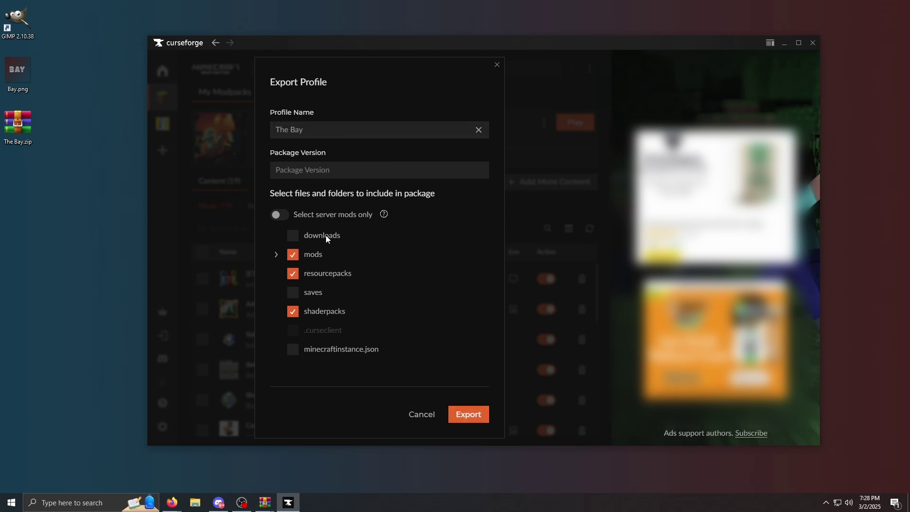
click(424, 414)
click(784, 43)
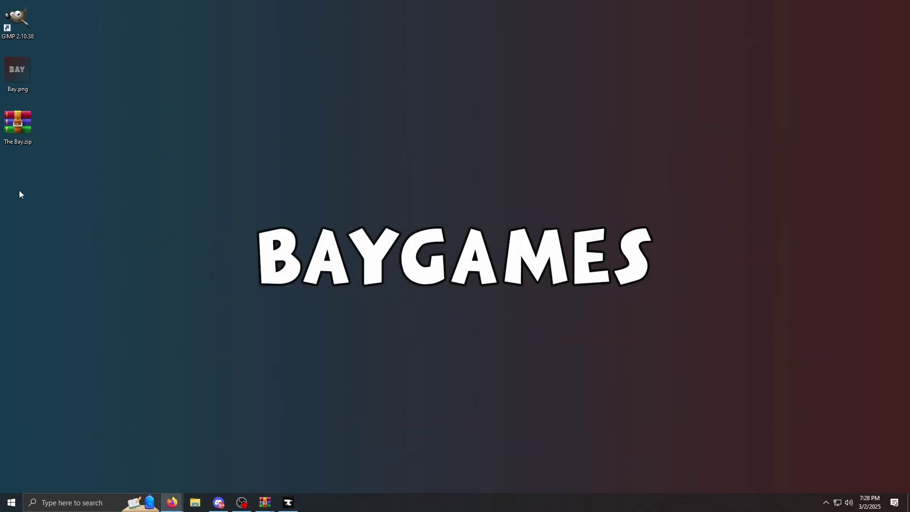
- Inspect manifest.json and modlist.html inside the The Bay.zip archive from the desktop, and close the archive
double_click(30, 125)
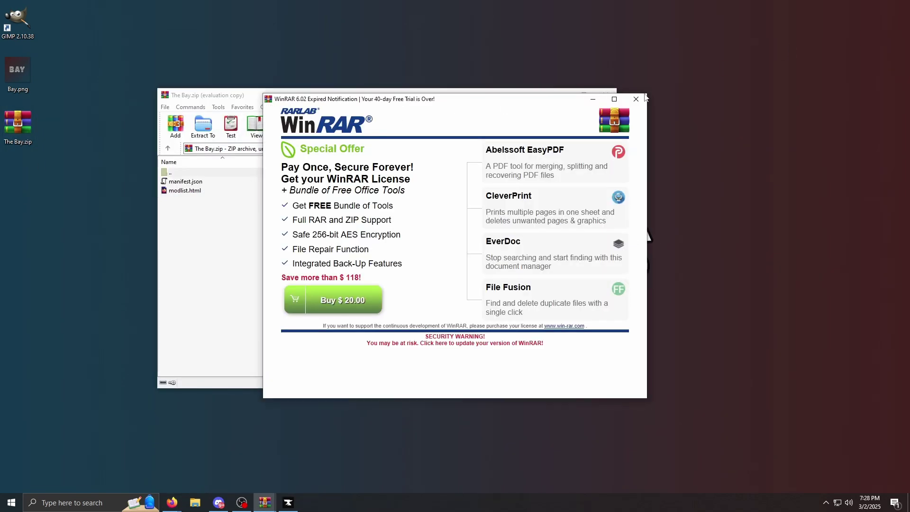
click(641, 98)
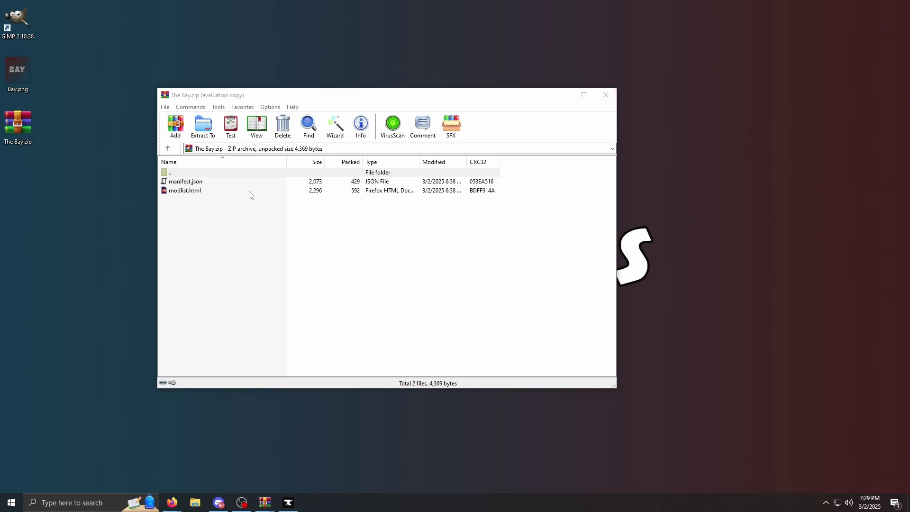
click(186, 191)
click(185, 181)
click(606, 95)
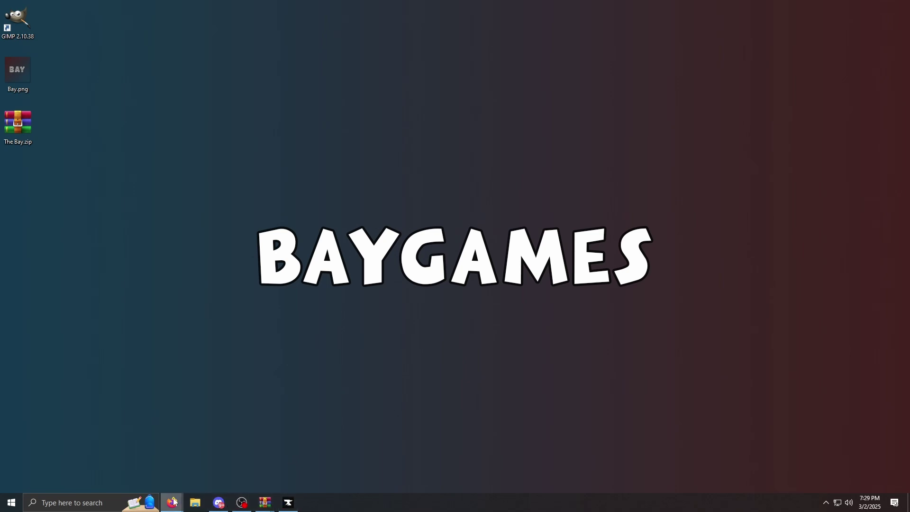
- Switch to the CurseForge site in Firefox and start a new author project with Minecraft as the game
mouse_move(172, 502)
click(216, 477)
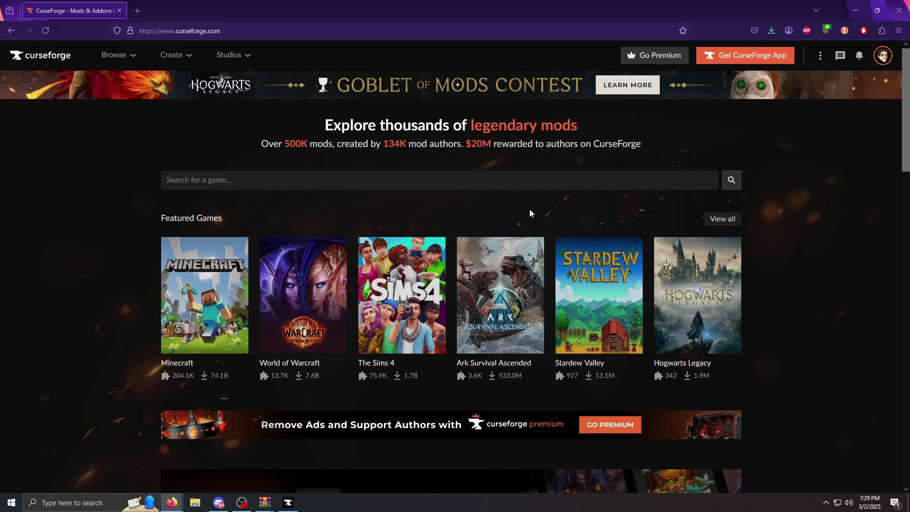
click(883, 59)
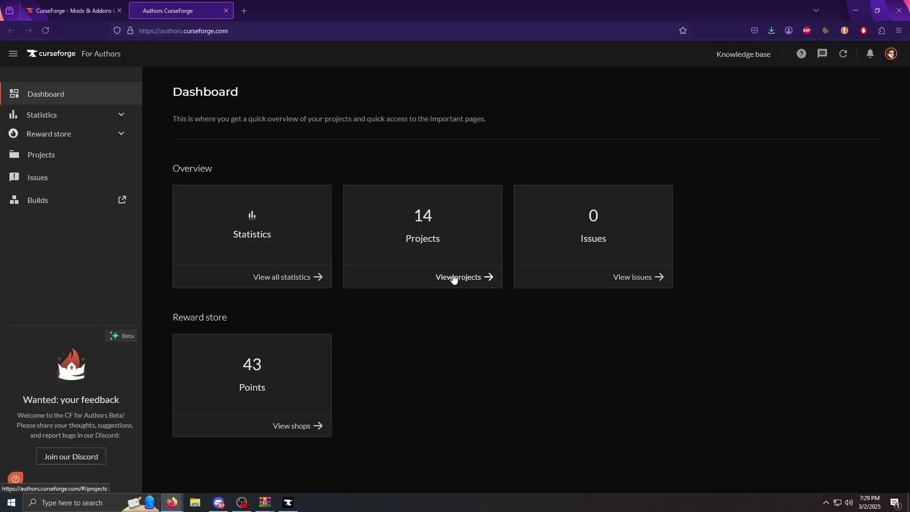
click(453, 282)
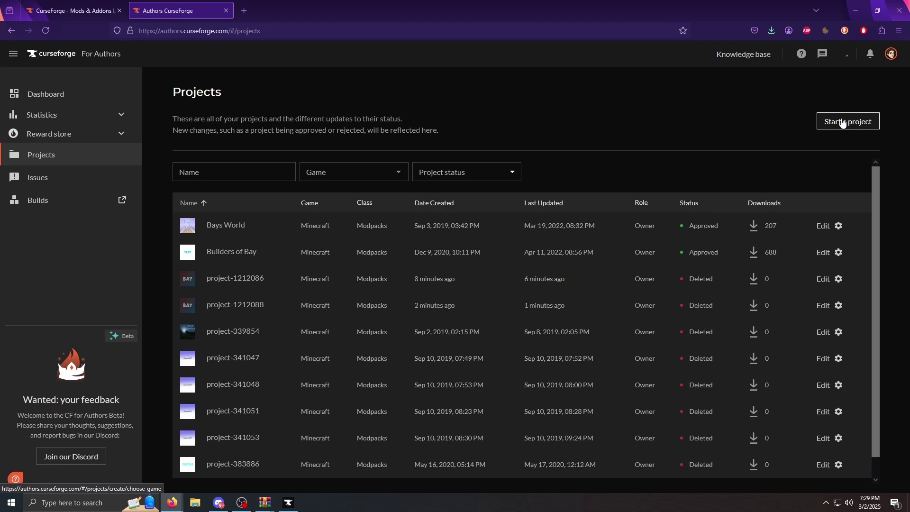
click(843, 123)
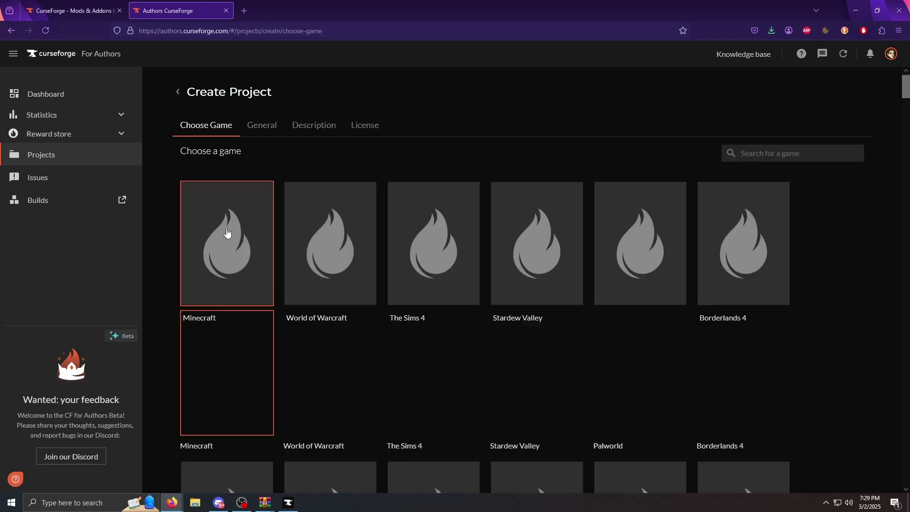
click(227, 232)
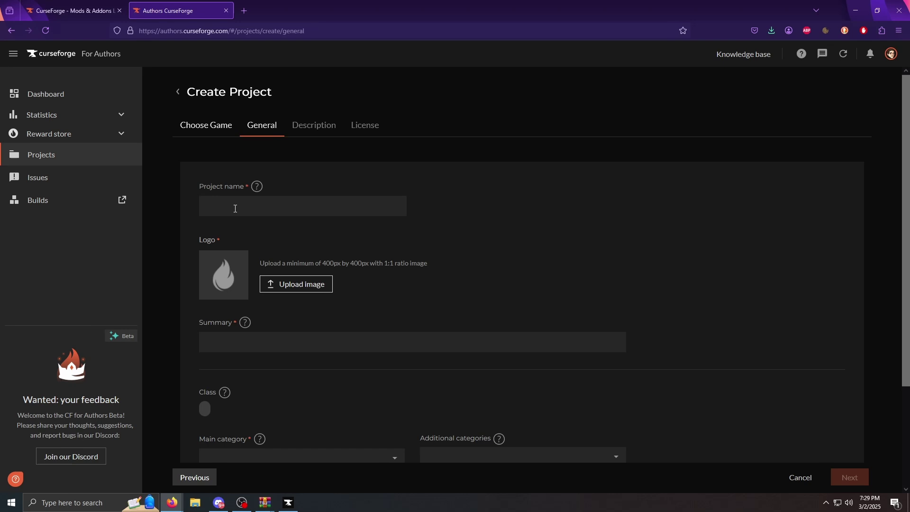
- Name the project The Bay and upload Bay.png from the desktop as its logo
click(235, 208)
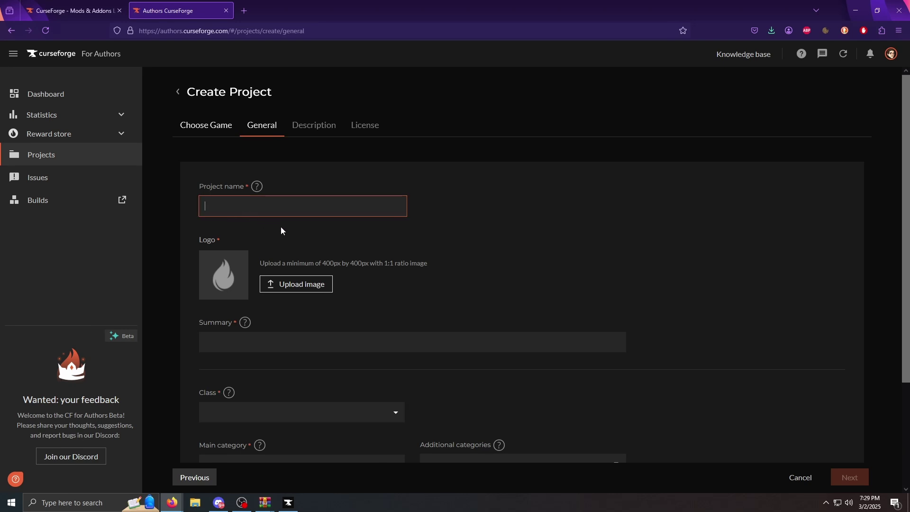
text(The Bay)
click(297, 293)
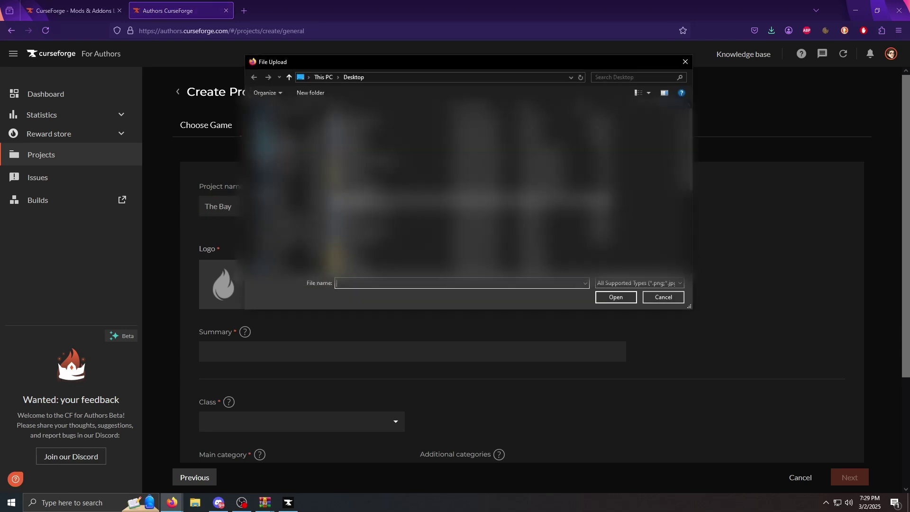
click(379, 220)
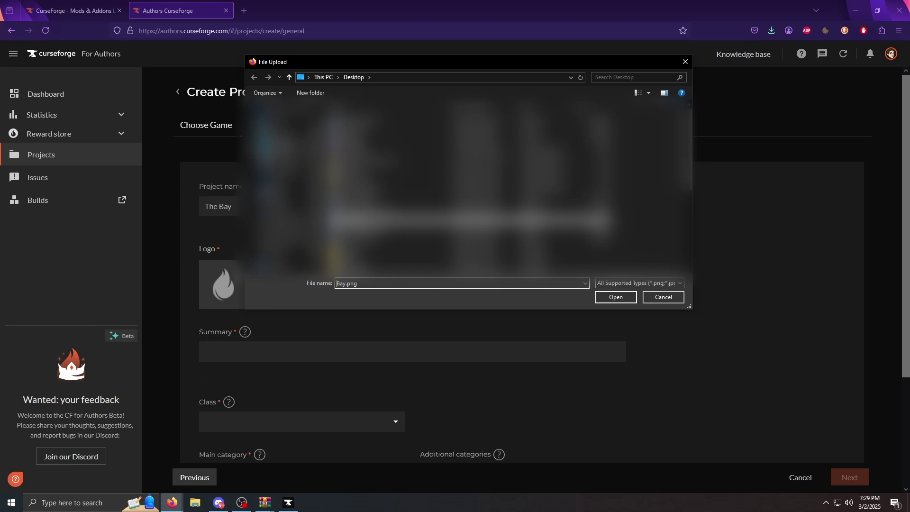
click(611, 298)
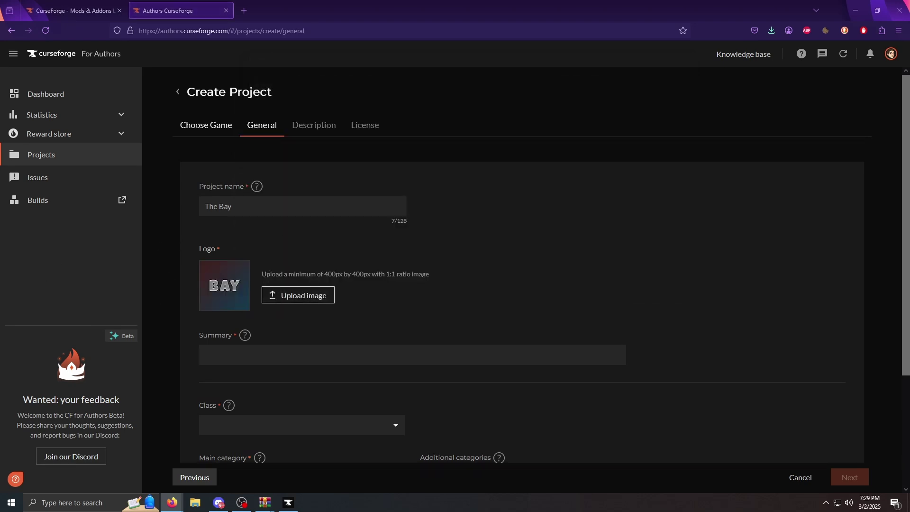
- Paste the summary about new biomes, structures, creatures and hidden treasures, and classify the project as Modpacks with main category Exploration
click(247, 355)
key(ctrl+v)
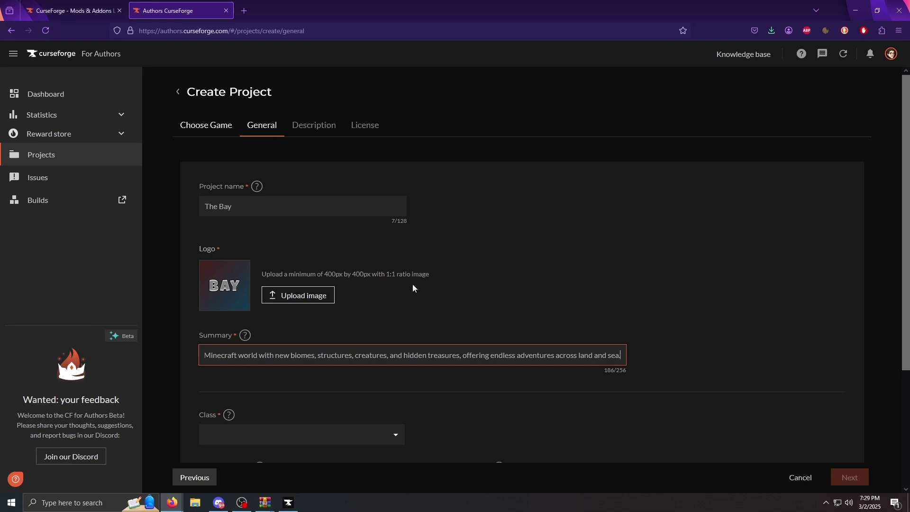
scroll(440, 275, down, 3)
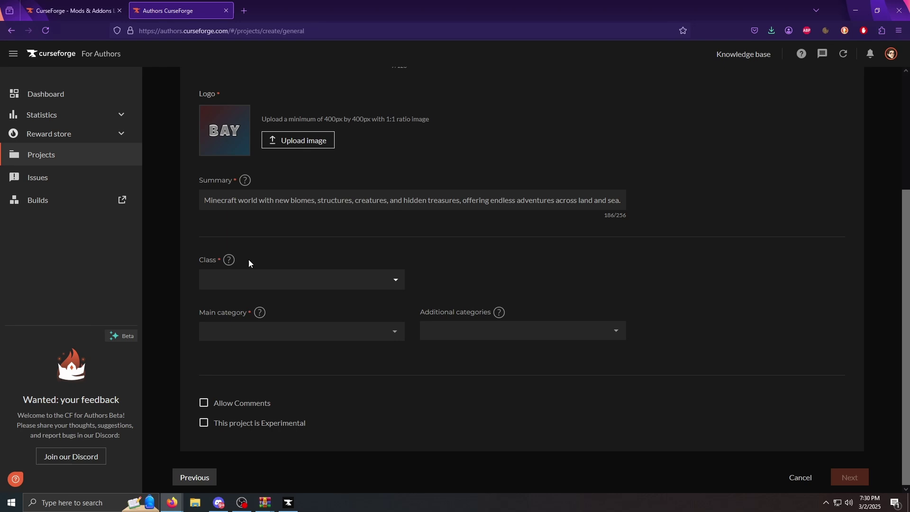
click(253, 277)
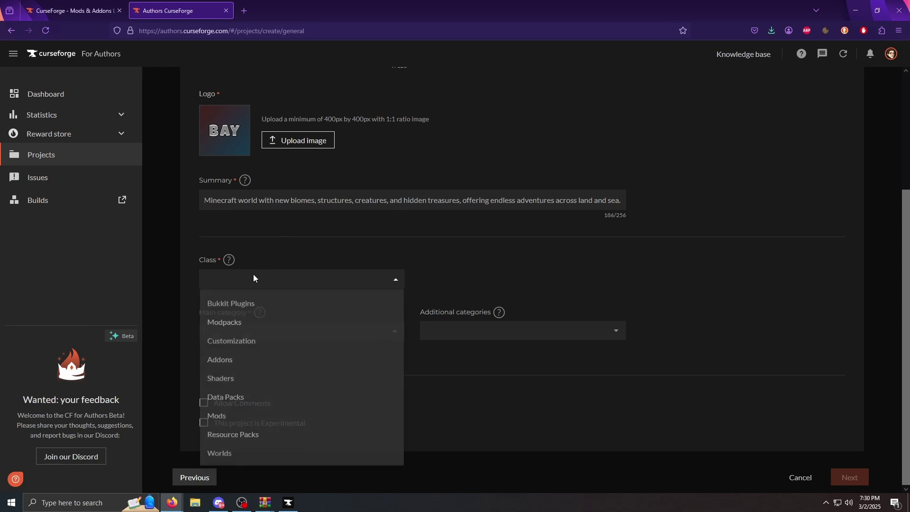
click(232, 323)
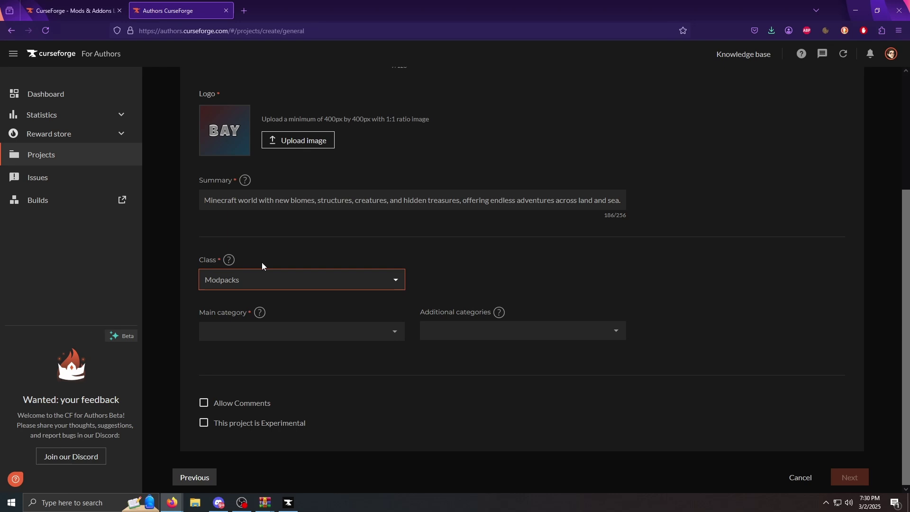
click(281, 331)
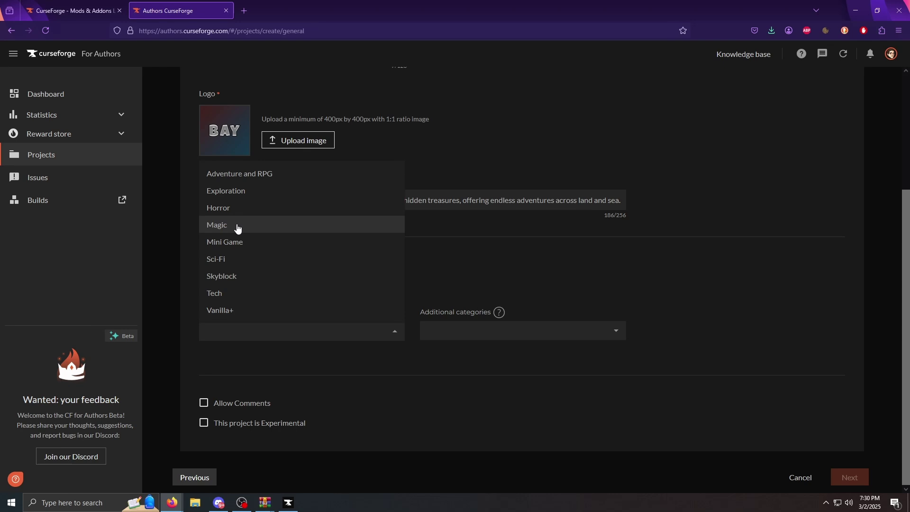
click(247, 192)
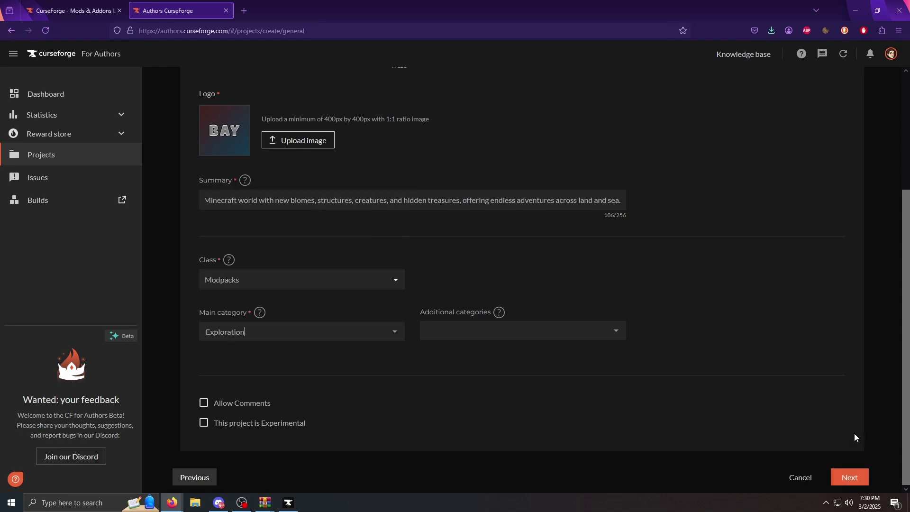
click(851, 478)
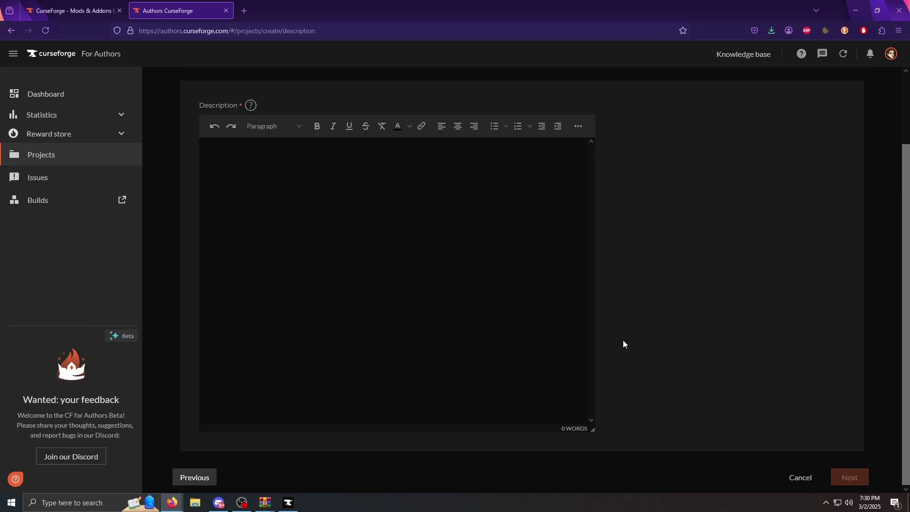
- Enter the project description presenting The Bay as an exploration-focused Minecraft modpack, and continue to the license settings
click(279, 171)
text(The Bay is an exploration-focused Minecraft modpack that invites you to embark on an epic adventure across vast landscapes, hidden ruins, and mysterious biomes. With a carefully curated selection of mods, you'll discover new structures, encounter unique creatures, and uncover long-lost treasures. Whether you're sailing across open seas, trekking through dense forests, or spelunking in deep caverns, The Bay offers endless opportunities for adventure. Grab your gear, set sail, and explore the unknown!)
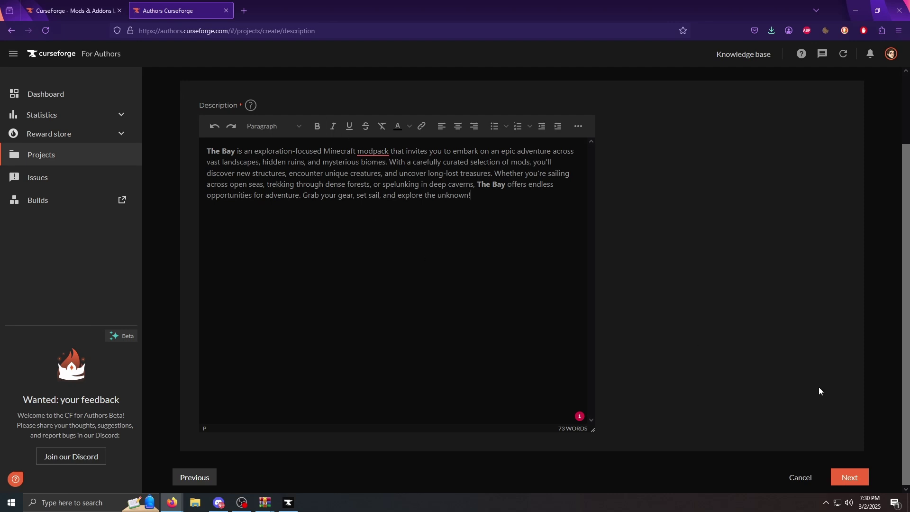
click(849, 477)
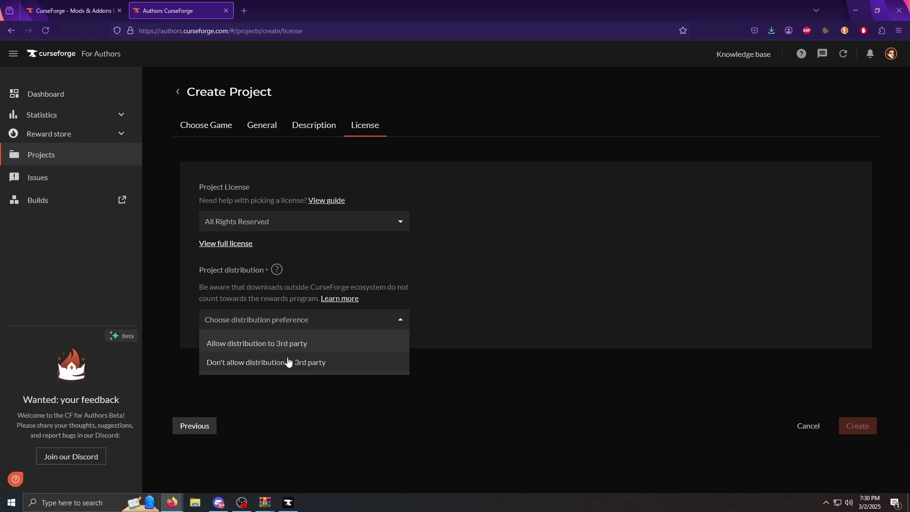
- Set the project distribution to Allow distribution to 3rd party and create the project
click(267, 344)
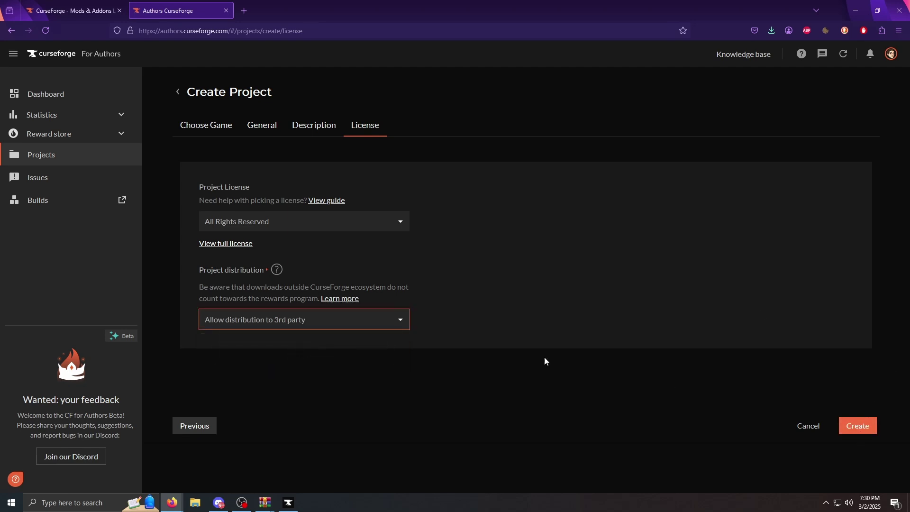
click(337, 324)
click(547, 320)
click(859, 426)
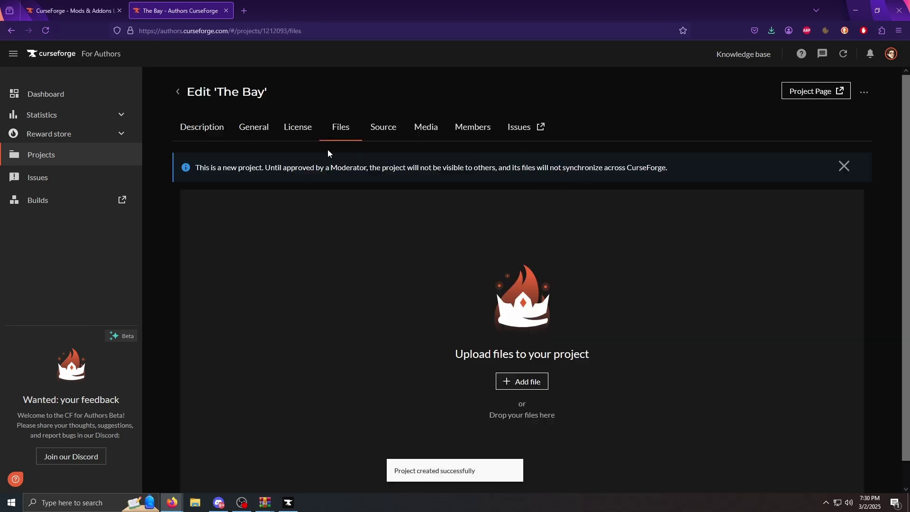
- Add a new file to the project and supply The Bay.zip from the desktop as the upload
scroll(434, 235, down, 1)
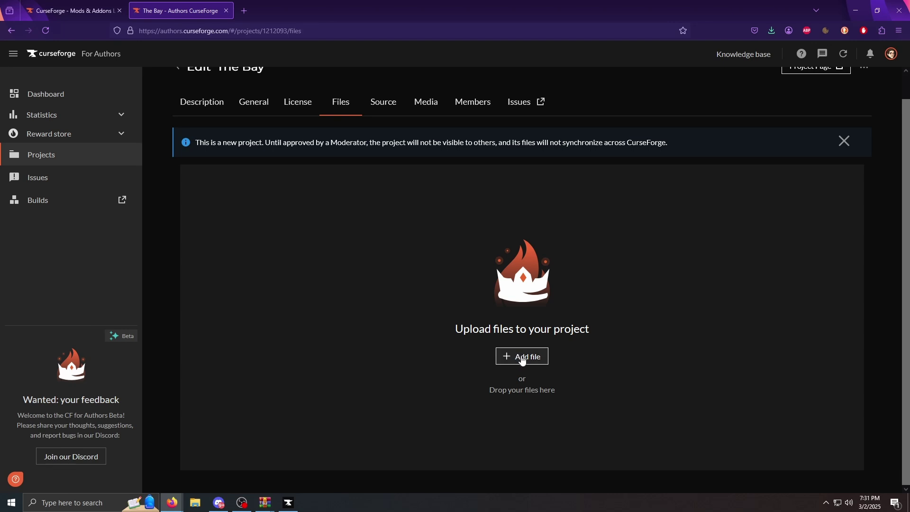
click(523, 359)
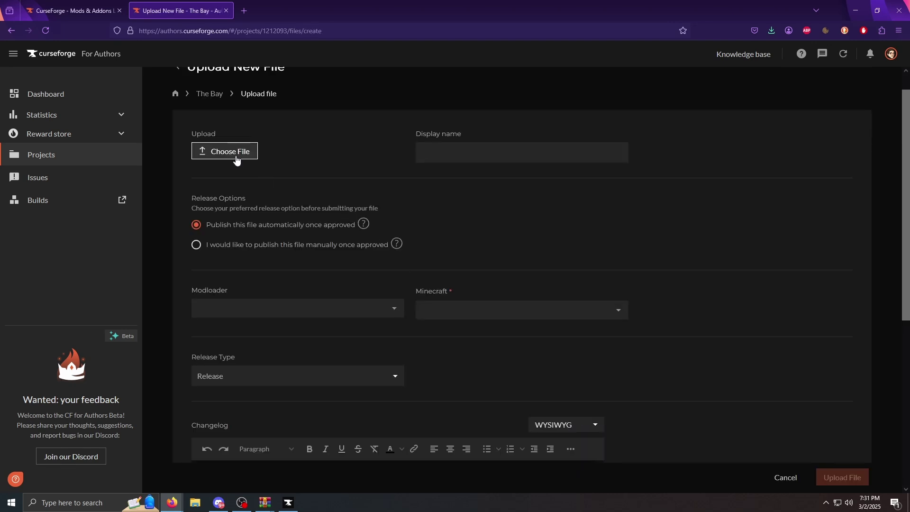
double_click(332, 10)
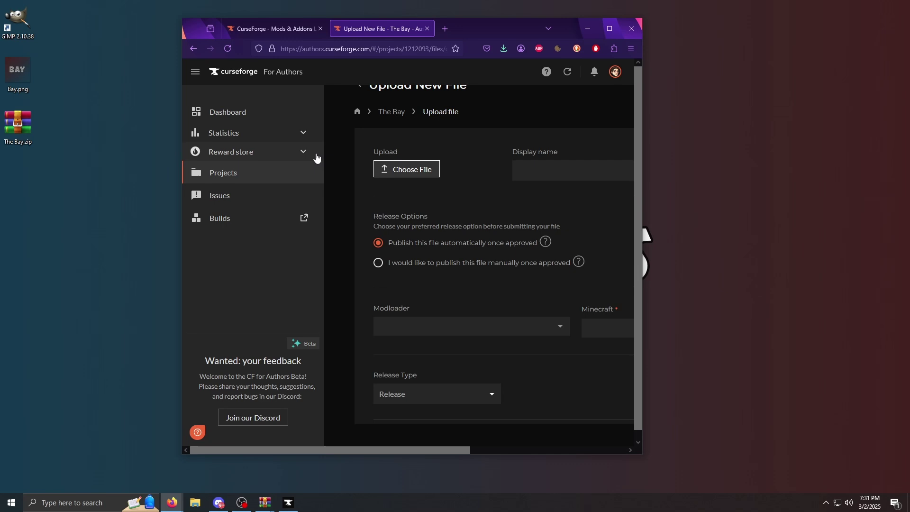
drag(21, 126, 395, 169)
double_click(495, 28)
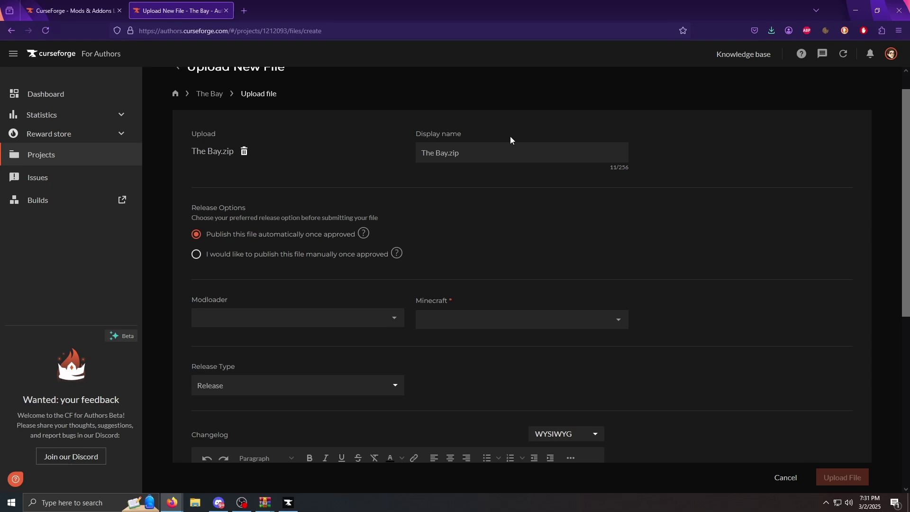
- Shorten the file's display name to The Bay and select 1.21.4 as its Minecraft version
drag(460, 153, 449, 153)
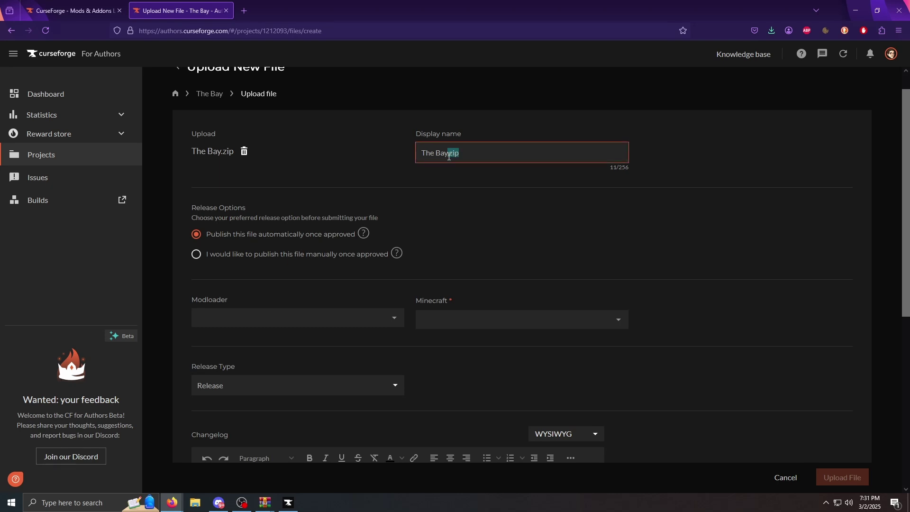
key(BackSpace)
click(461, 322)
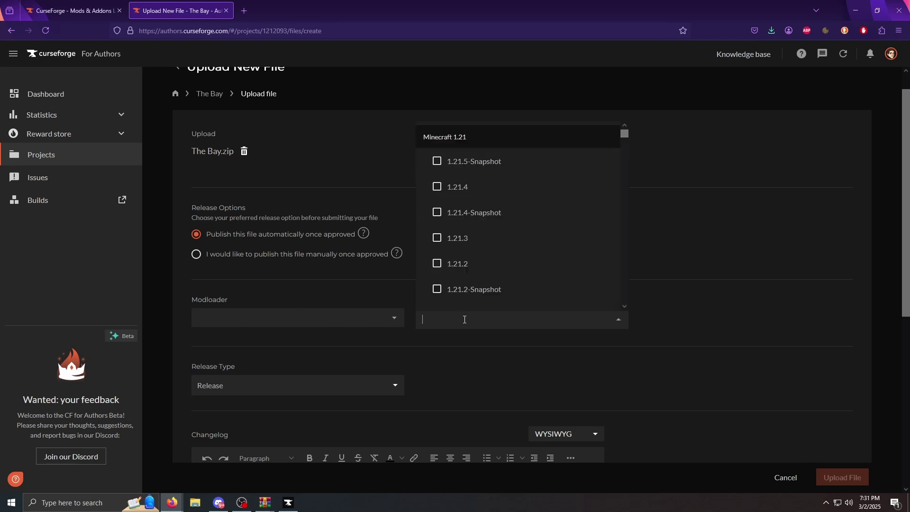
click(483, 188)
click(699, 237)
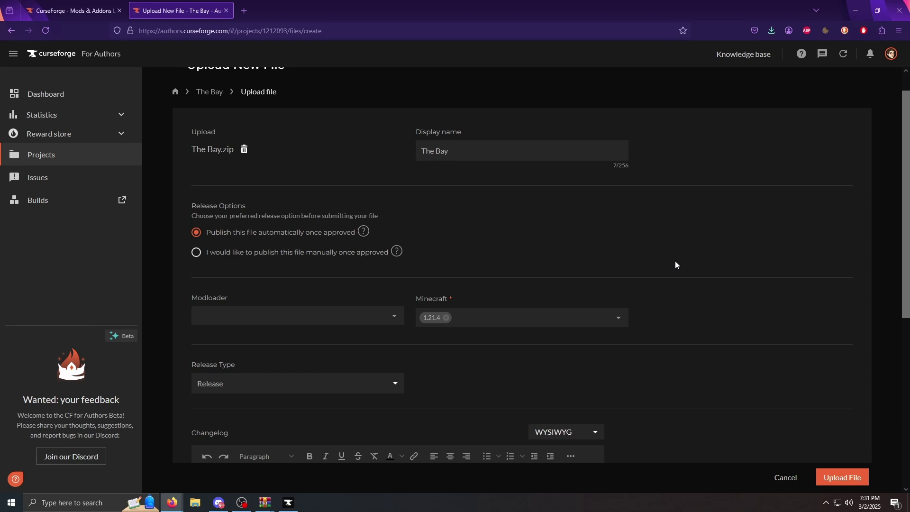
- Keep the release type as Release, leave the changelog empty, and submit the file upload
scroll(482, 260, down, 2)
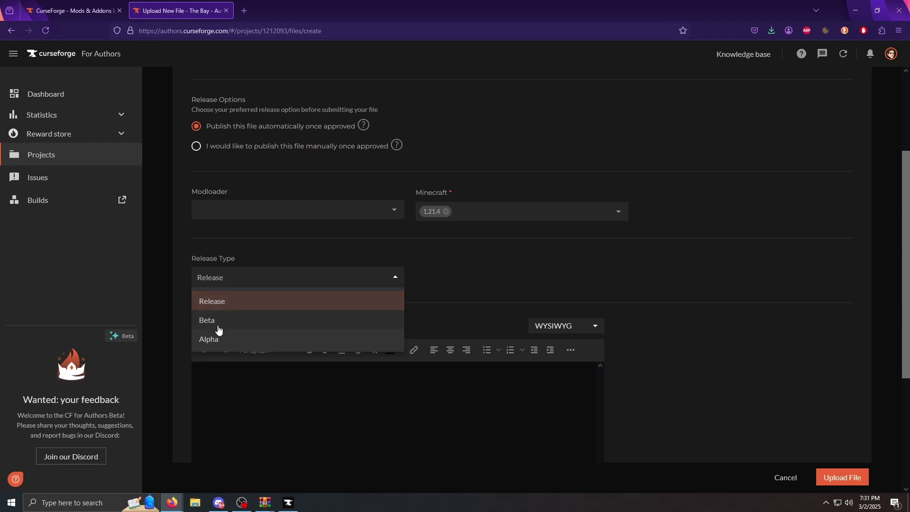
click(247, 280)
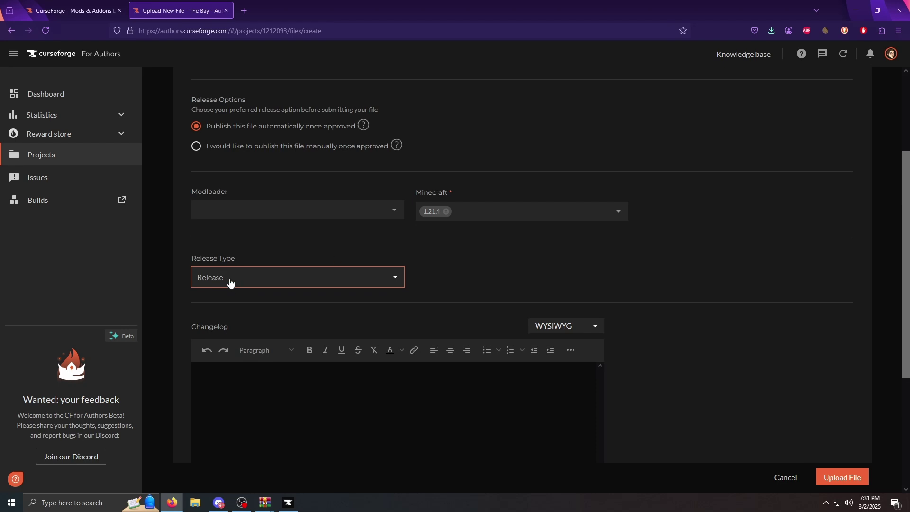
scroll(644, 350, down, 2)
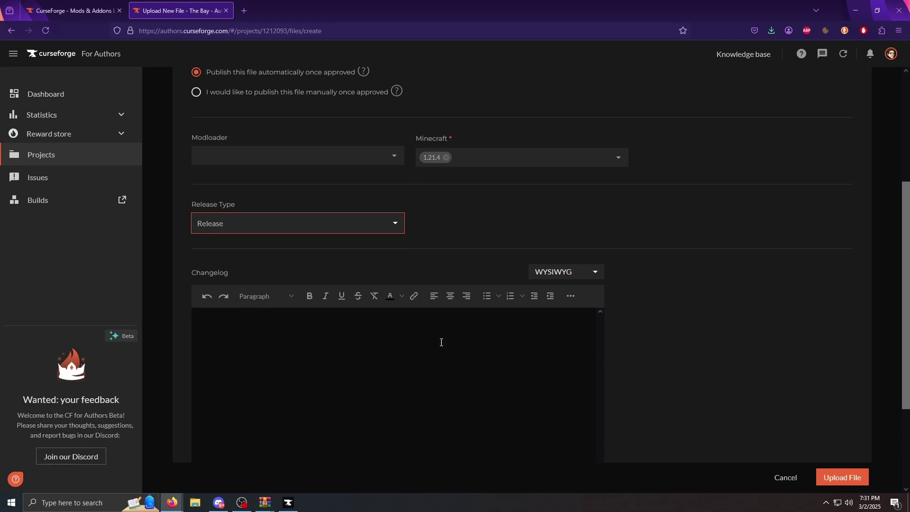
click(844, 478)
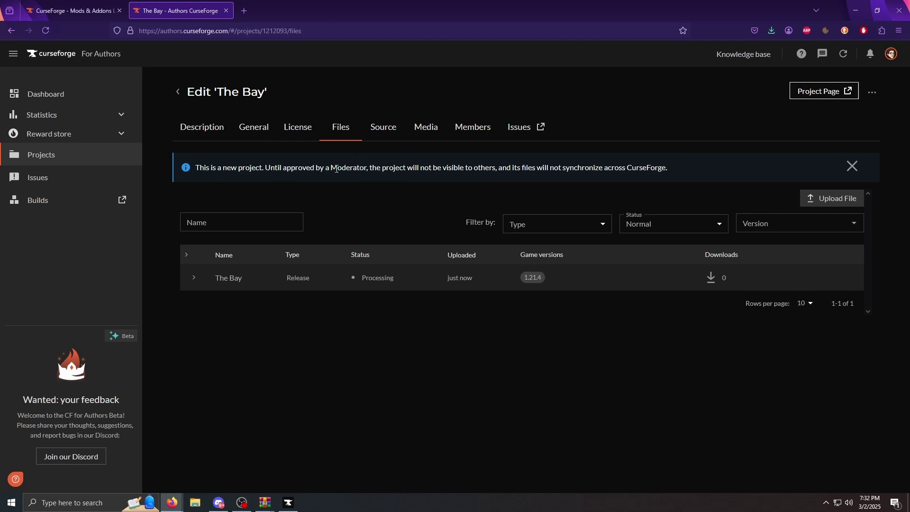
- Read the moderation notice on the project's files page, and open The Bay's project page to review the notice there
drag(353, 168, 332, 168)
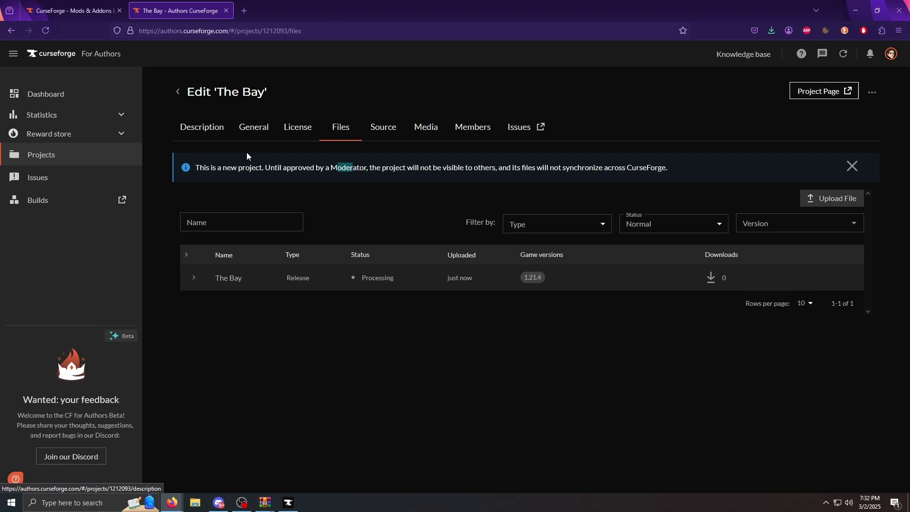
click(804, 94)
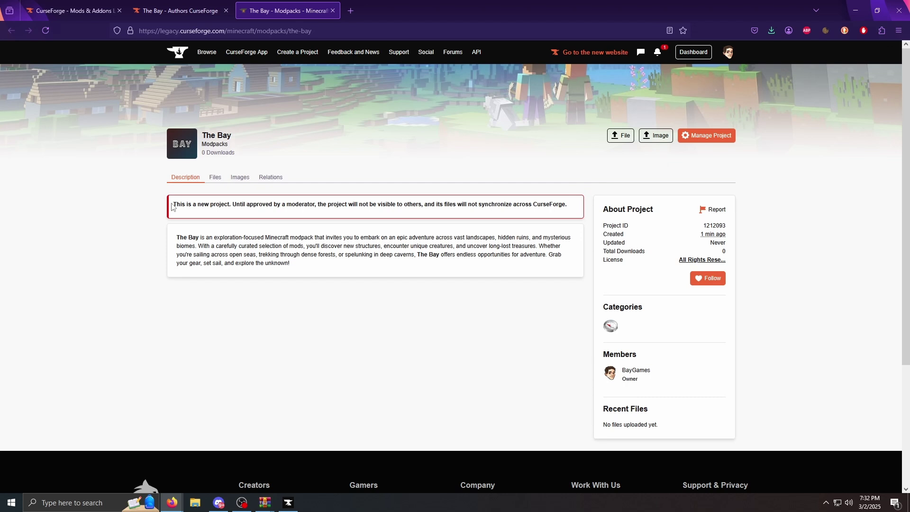
drag(173, 204, 566, 206)
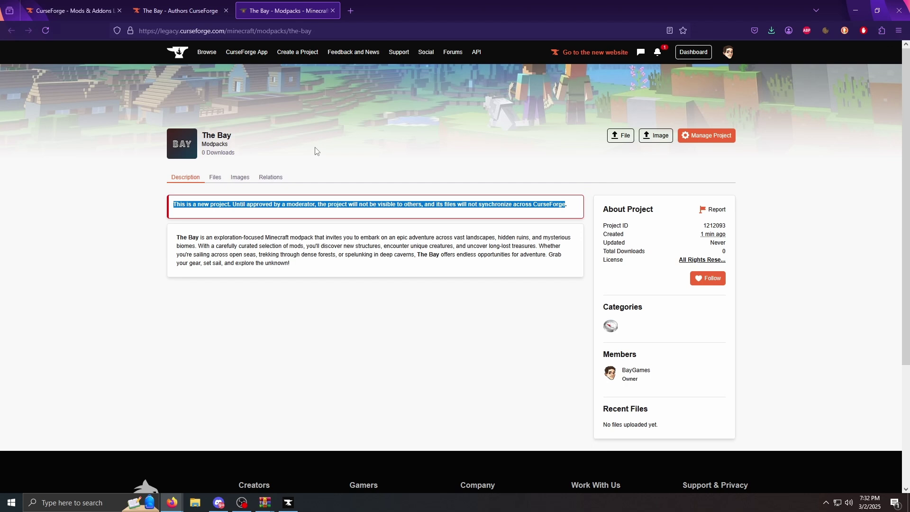
click(291, 207)
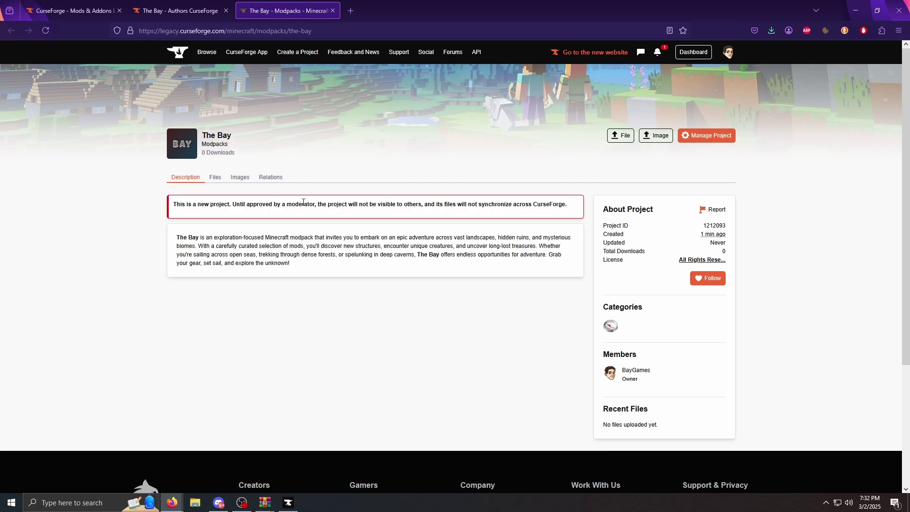
- Return to the project editor for The Bay and view its source and media settings
click(153, 5)
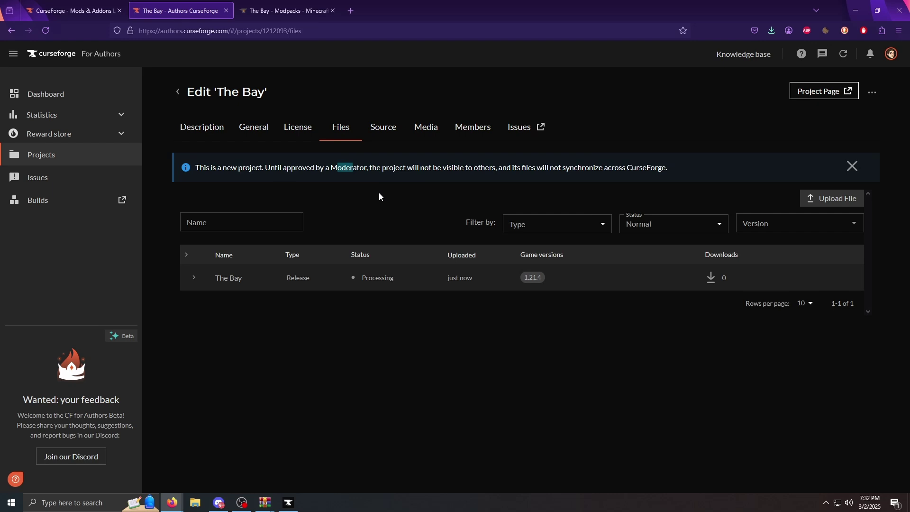
click(385, 134)
click(433, 130)
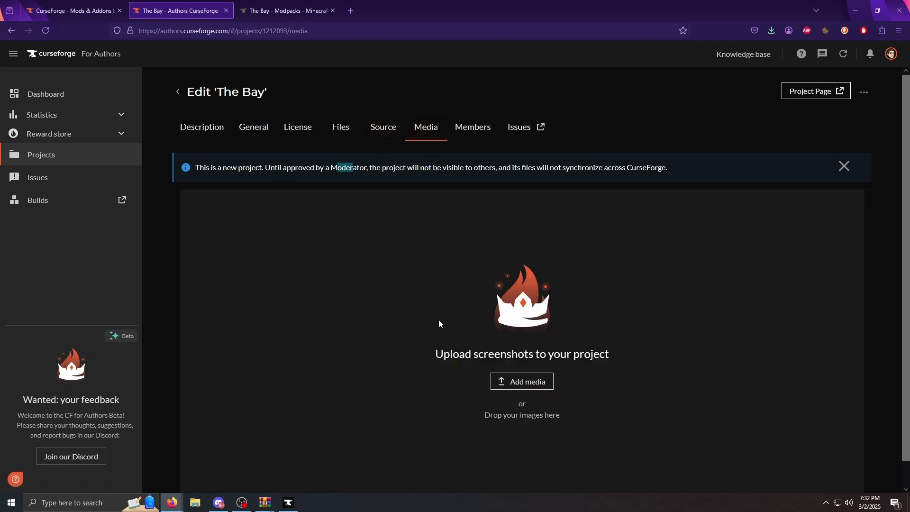